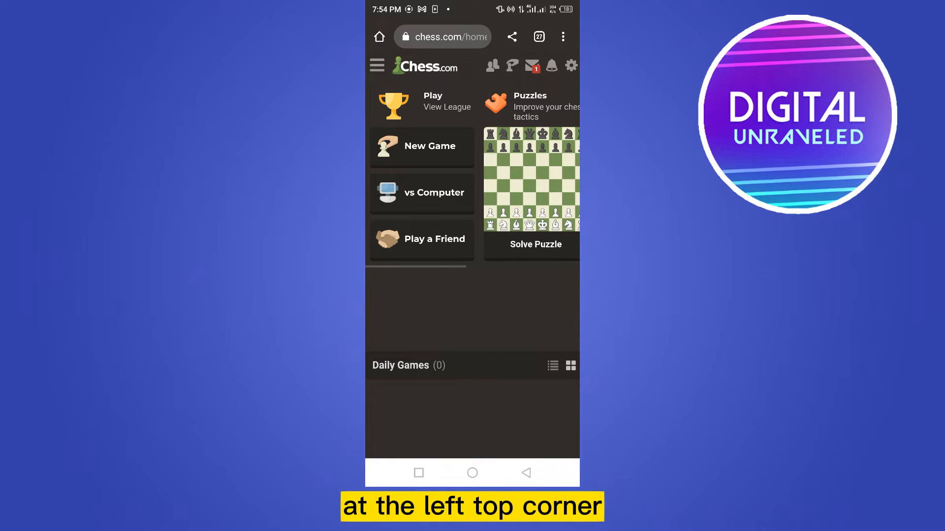
- Show the Settings choices from the site's navigation menu
left_click(376, 66)
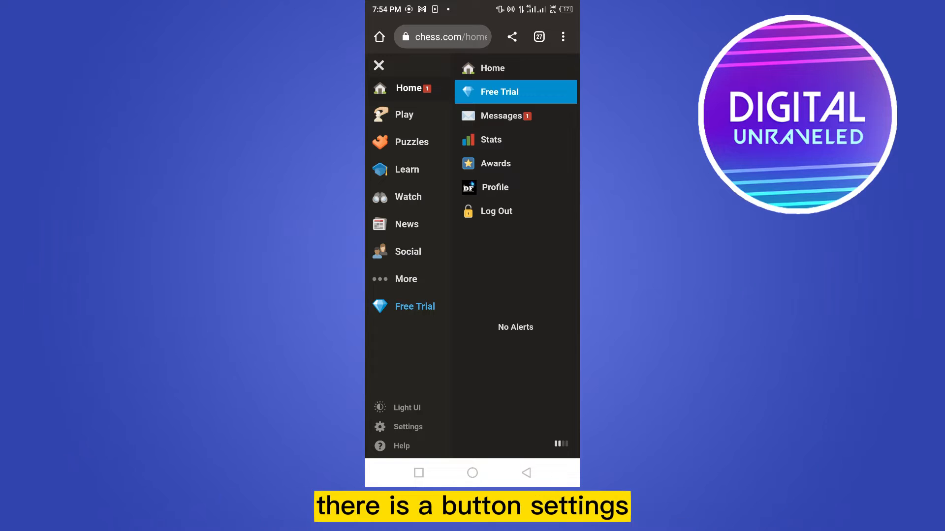
left_click(408, 426)
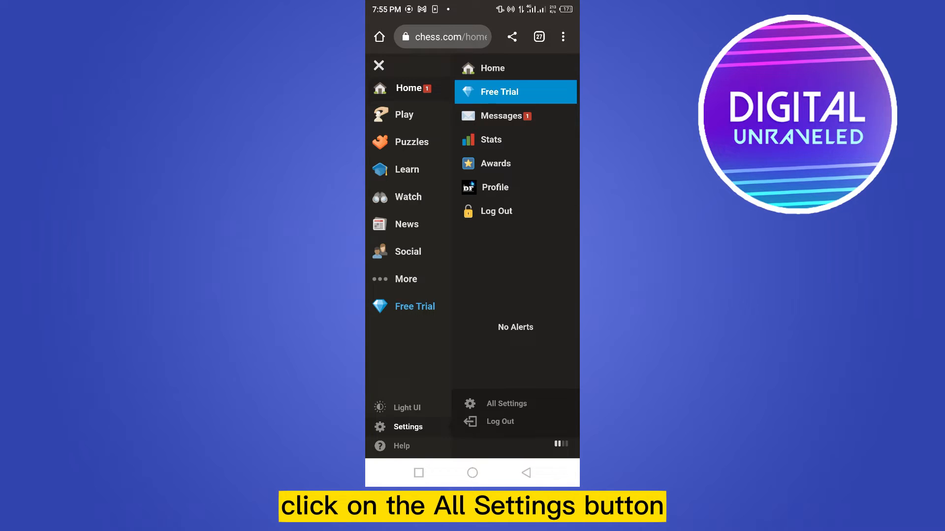
- Go to All Settings to see the account's username, name and email fields
left_click(507, 404)
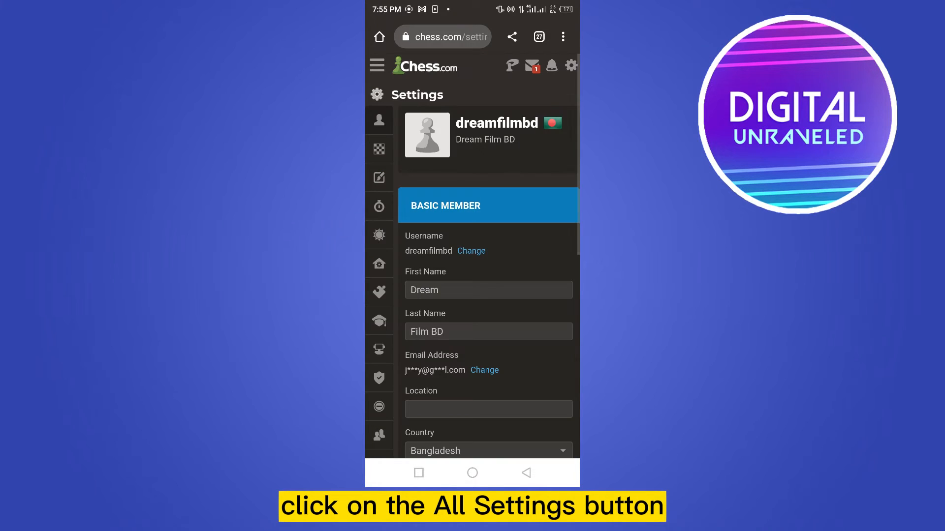
scroll(473, 259, "down", 2)
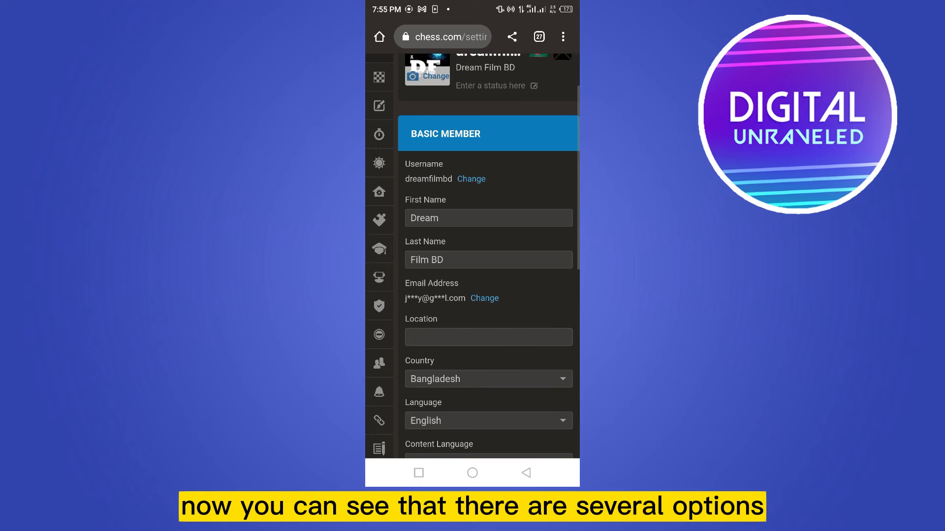
scroll(473, 259, "up", 1)
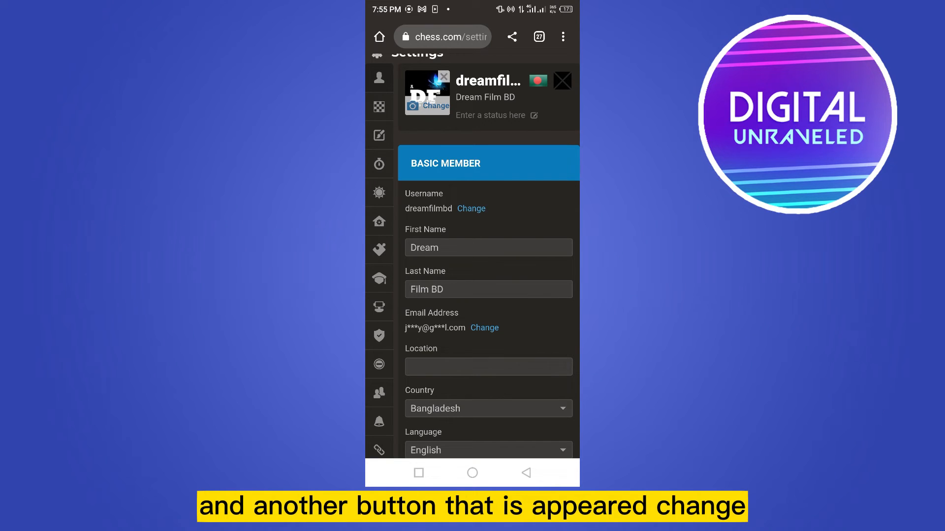
- Start the username change and activate the empty Username field for typing
left_click(471, 208)
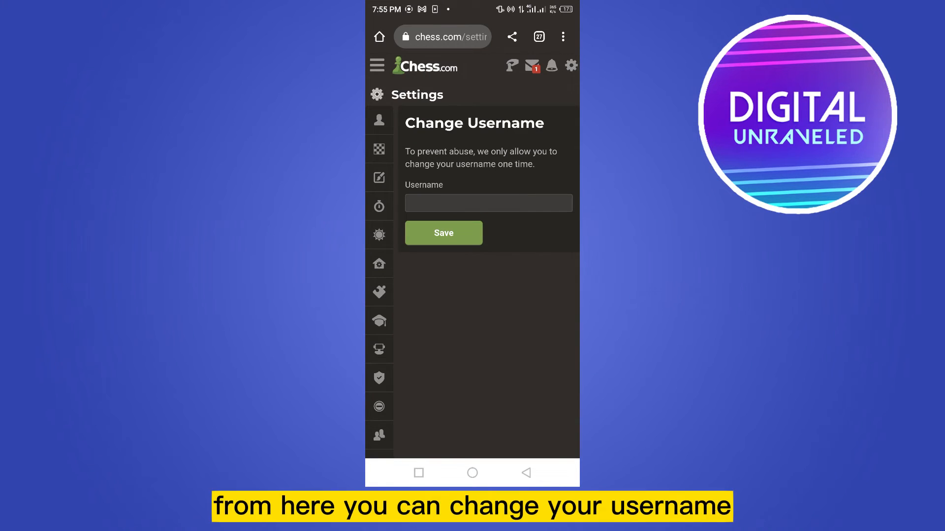
left_click(488, 203)
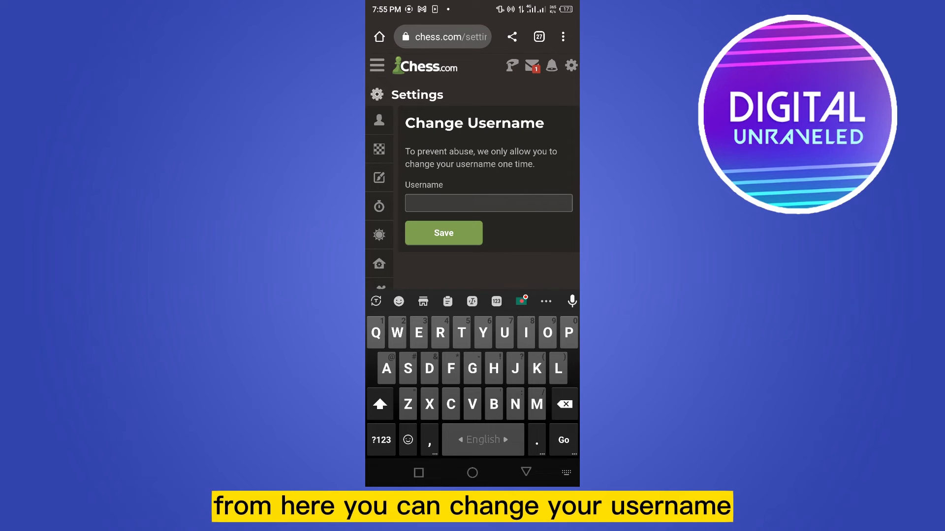